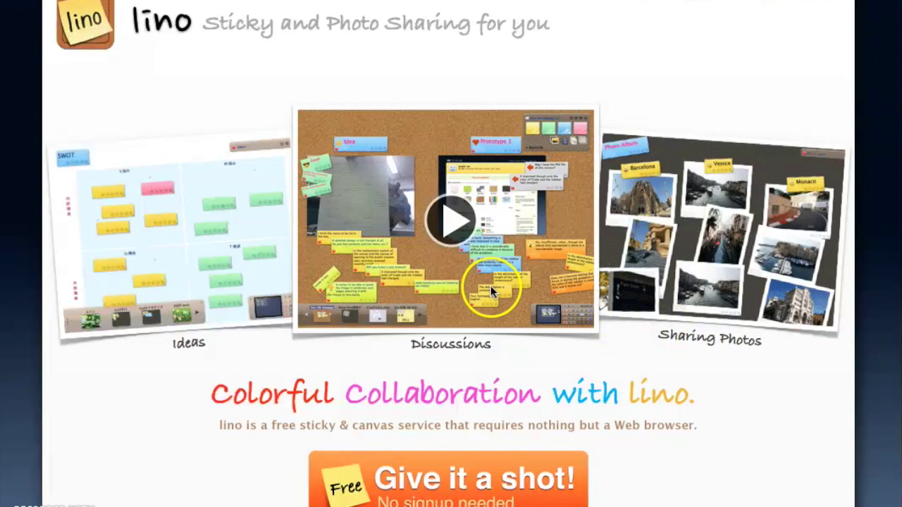
# Scroll through the lino home page to look over its features.
pyautogui.scroll(-3, 468, 317)
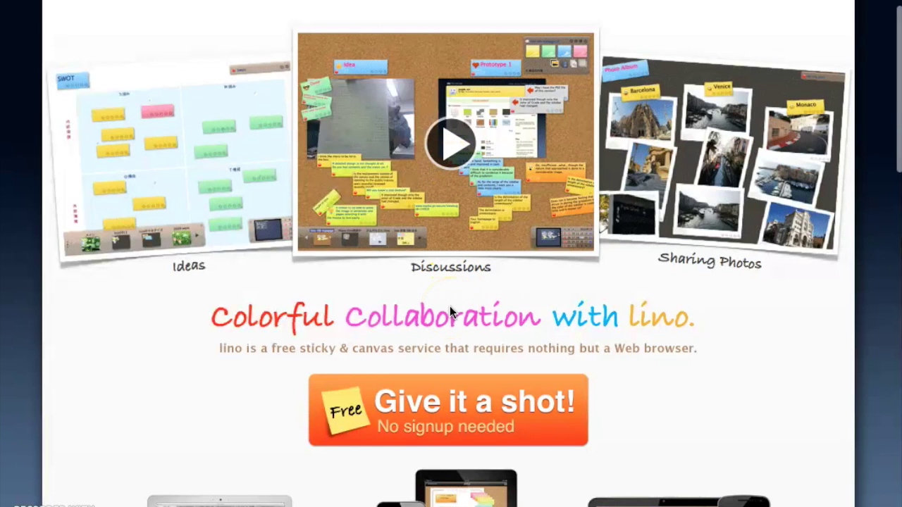
pyautogui.scroll(-3, 450, 306)
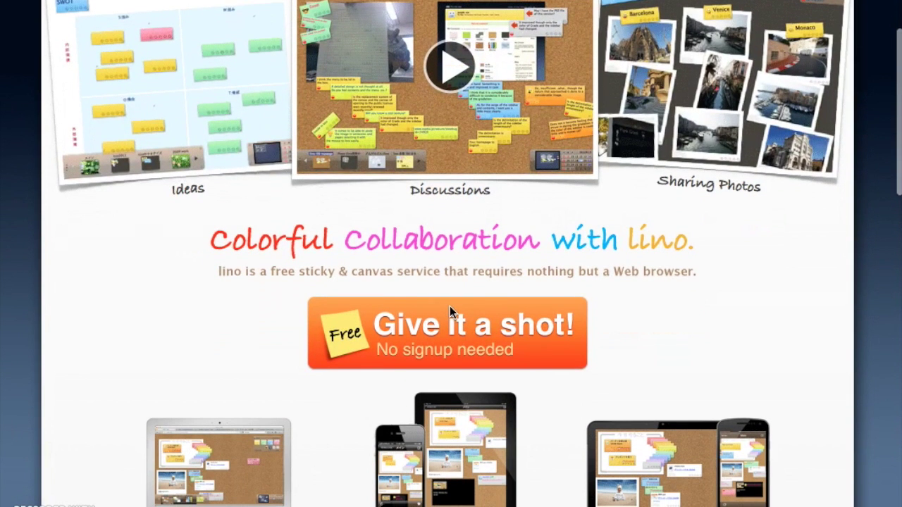
pyautogui.scroll(-7, 450, 305)
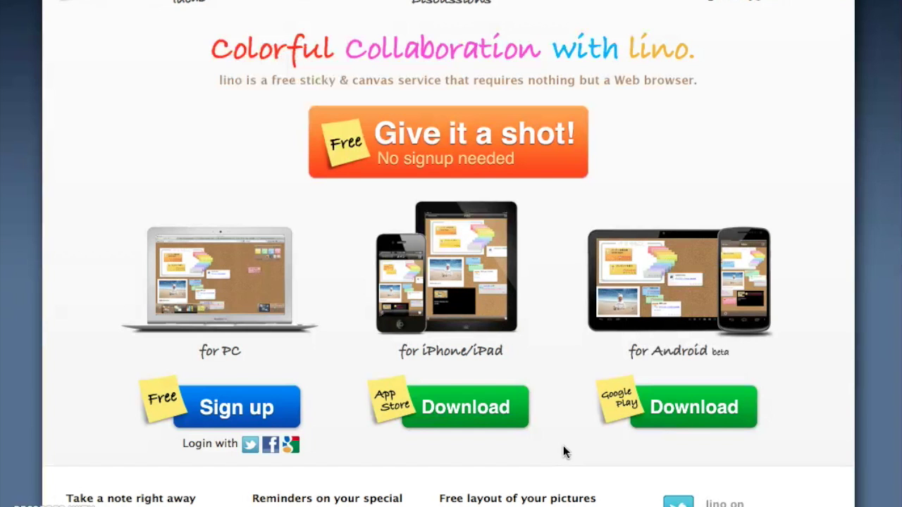
pyautogui.scroll(-5, 563, 445)
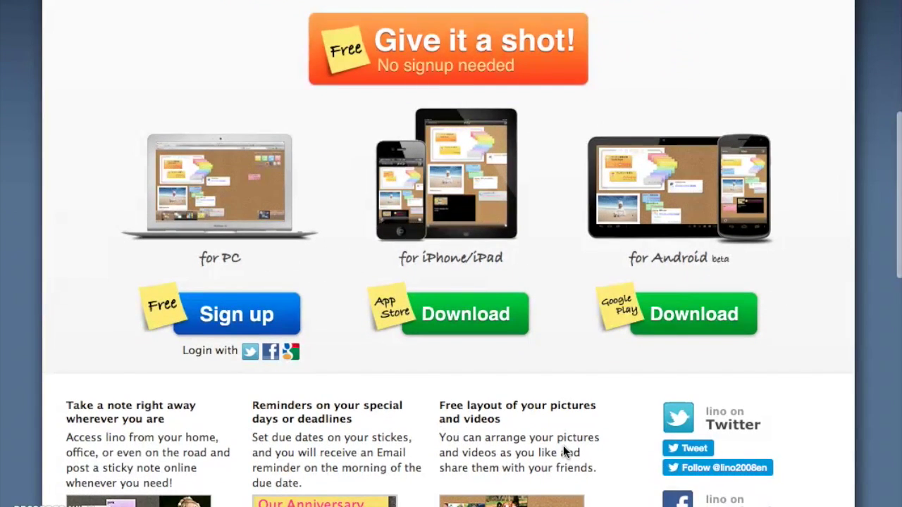
pyautogui.scroll(-2, 563, 445)
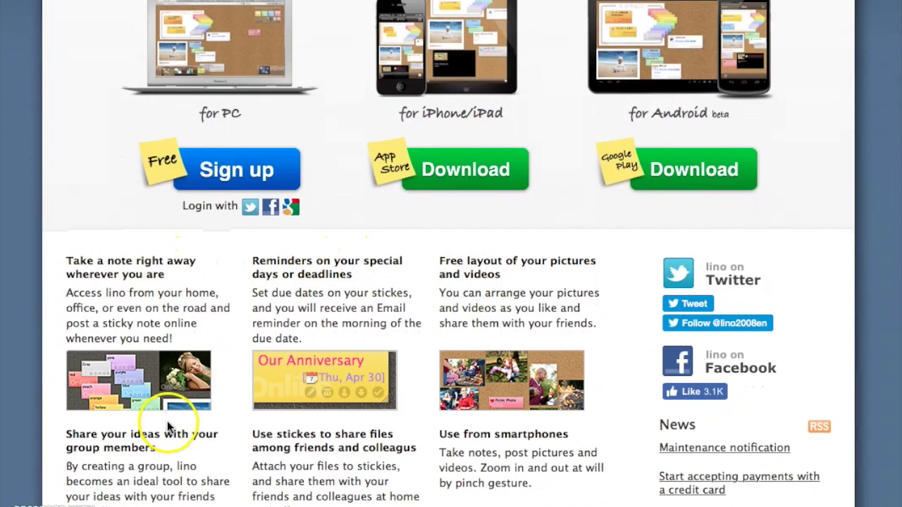
pyautogui.scroll(-9, 458, 463)
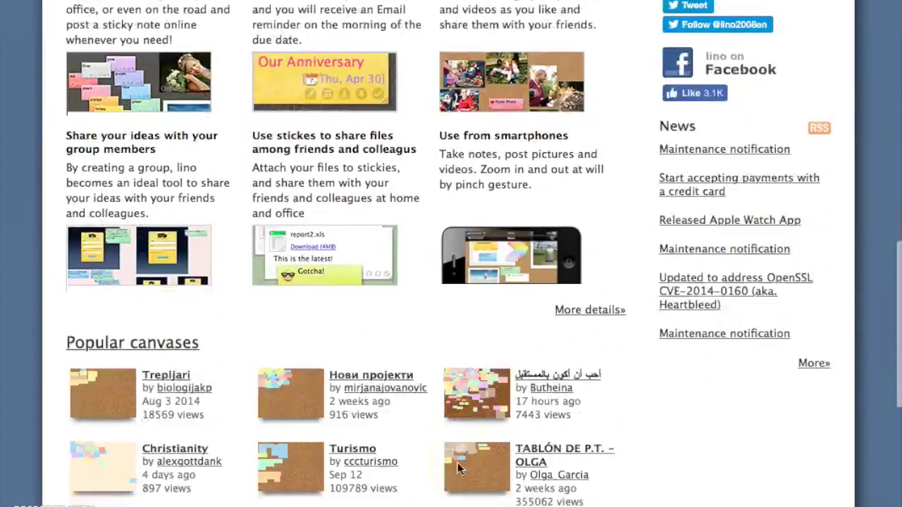
pyautogui.scroll(-5, 457, 464)
pyautogui.scroll(-10, 457, 464)
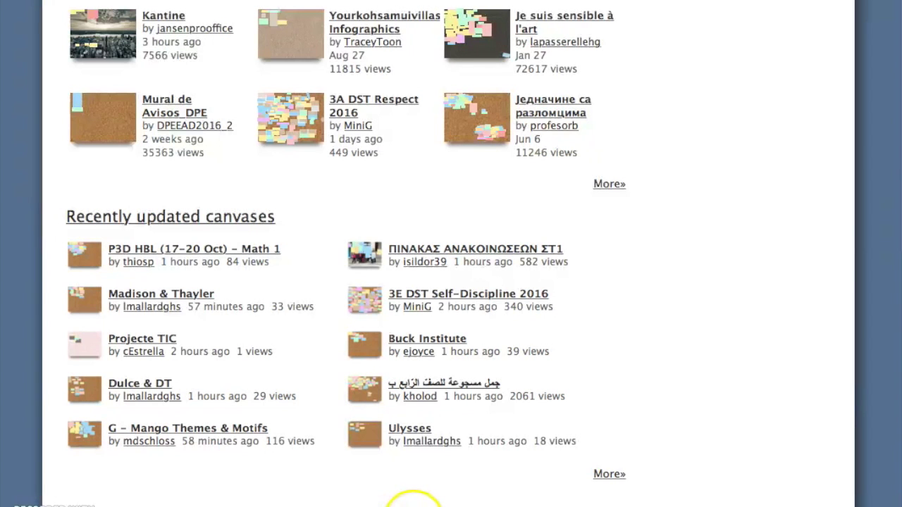
pyautogui.scroll(5, 429, 431)
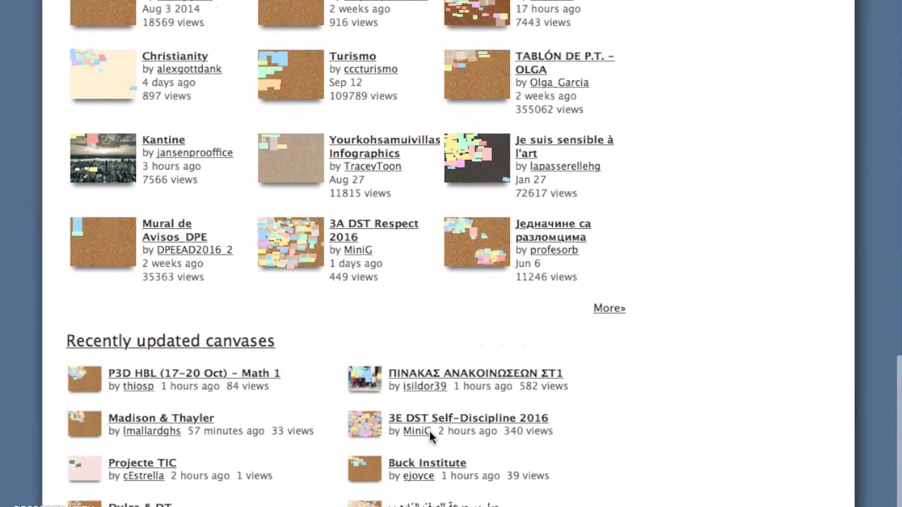
pyautogui.scroll(2, 429, 431)
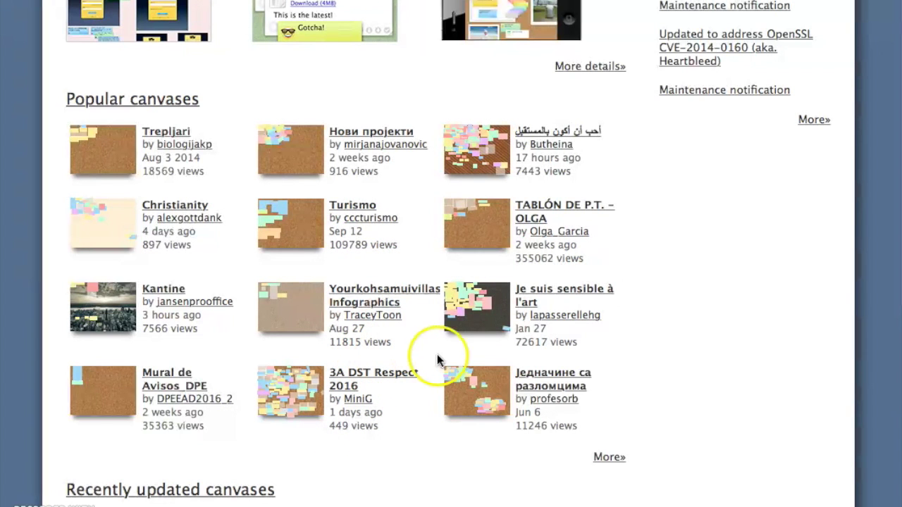
# Open a trial canvas without signing up and start a new yellow sticky on it.
pyautogui.scroll(-5, 512, 445)
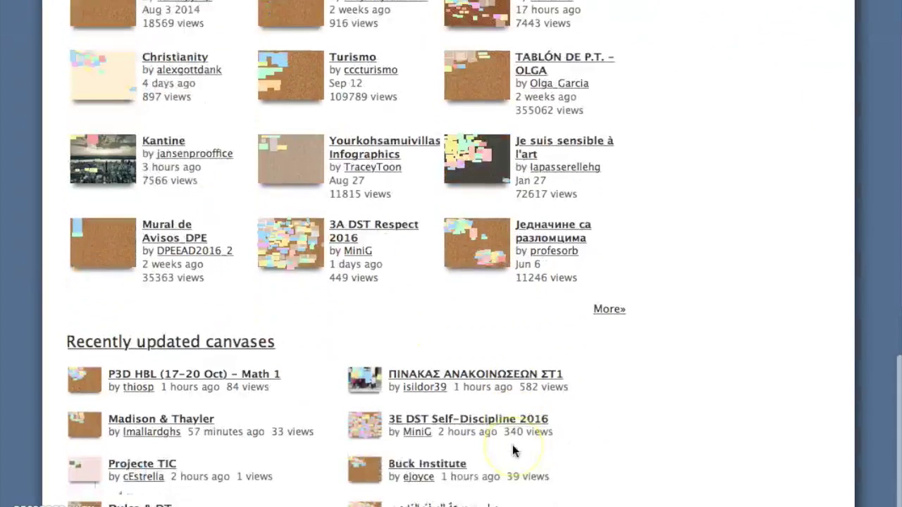
pyautogui.scroll(9, 512, 444)
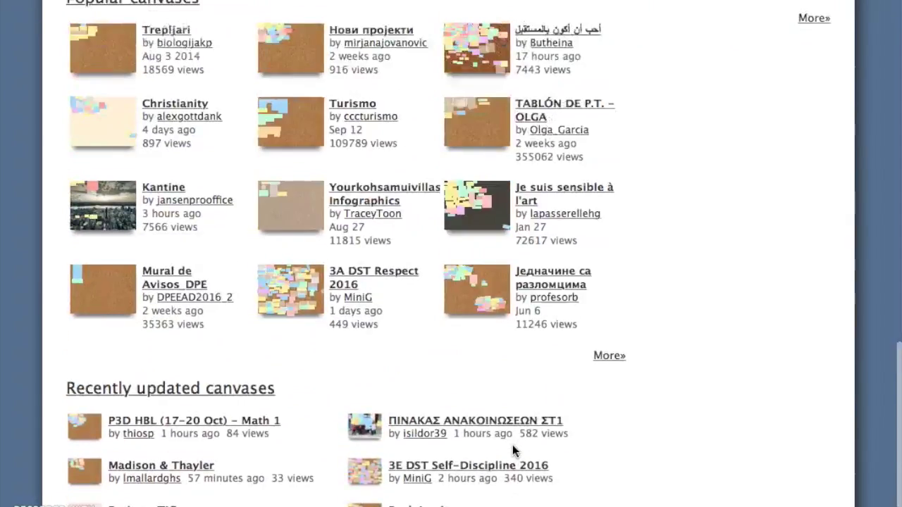
pyautogui.scroll(10, 512, 445)
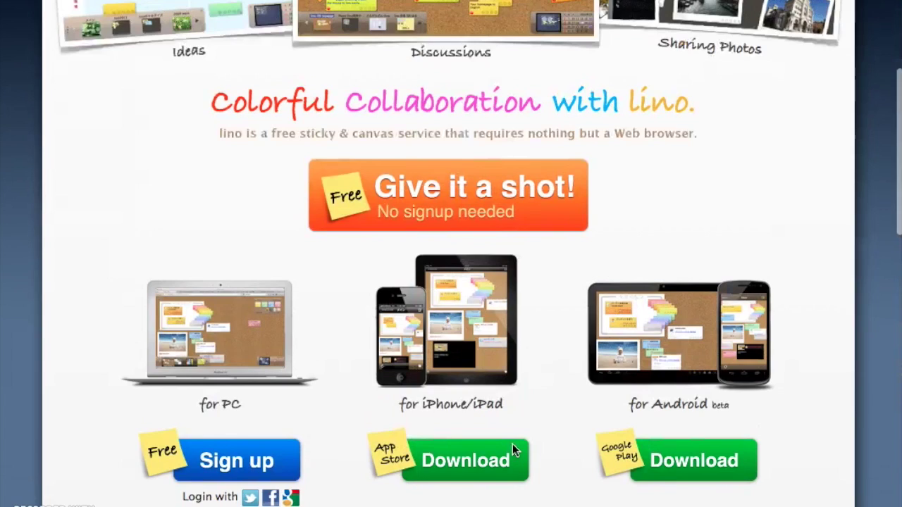
pyautogui.click(358, 201)
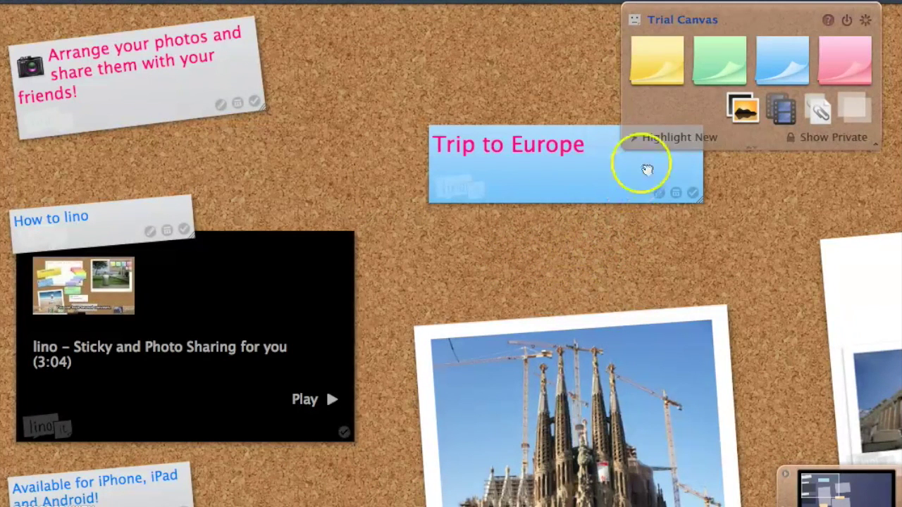
pyautogui.click(657, 76)
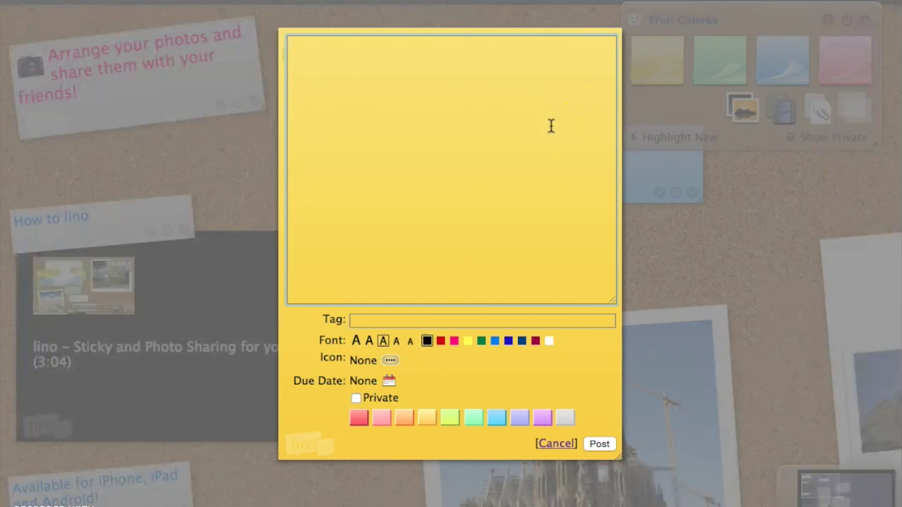
# Write 'Welcome to this video!' in the new sticky, fixing the typos.
pyautogui.write('Wecl')
pyautogui.press('BackSpace')
pyautogui.press('BackSpace')
pyautogui.write('lcome th')
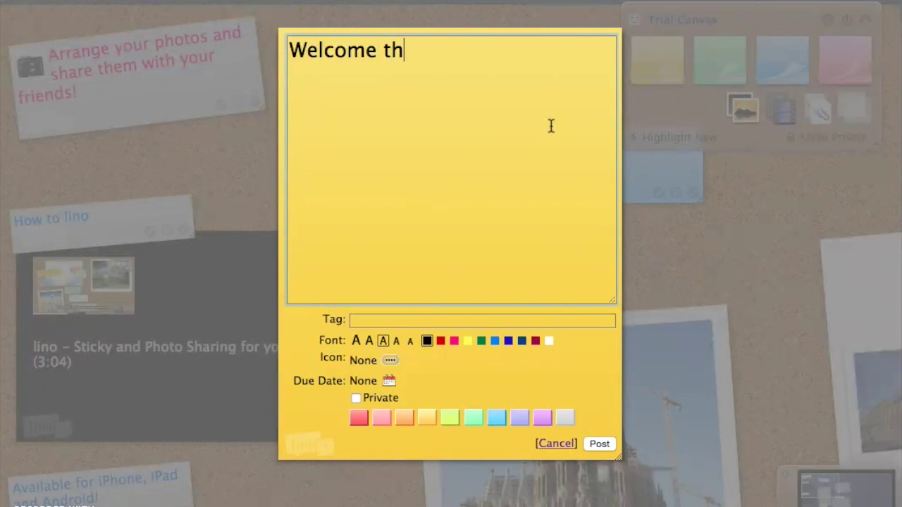
pyautogui.press('BackSpace')
pyautogui.write('o this video!')
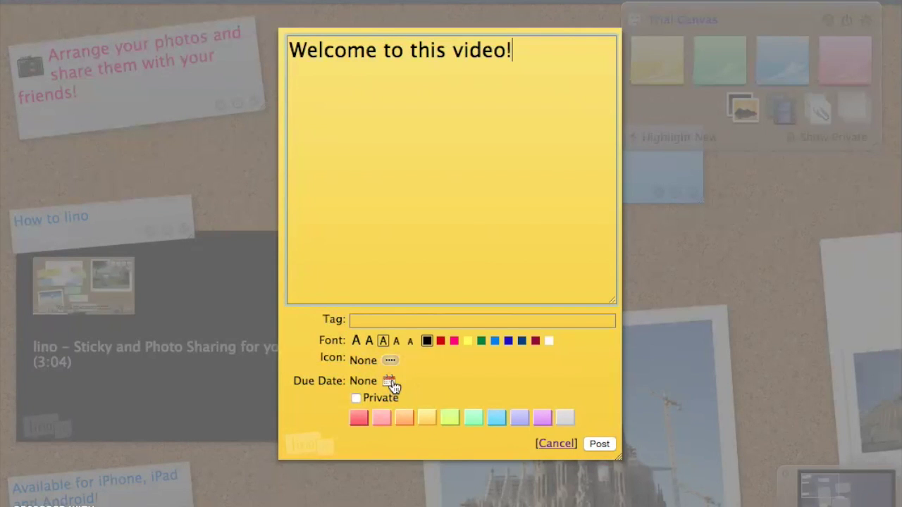
# Make the sticky private, settle on a light green background after trying others, and post it.
pyautogui.click(358, 399)
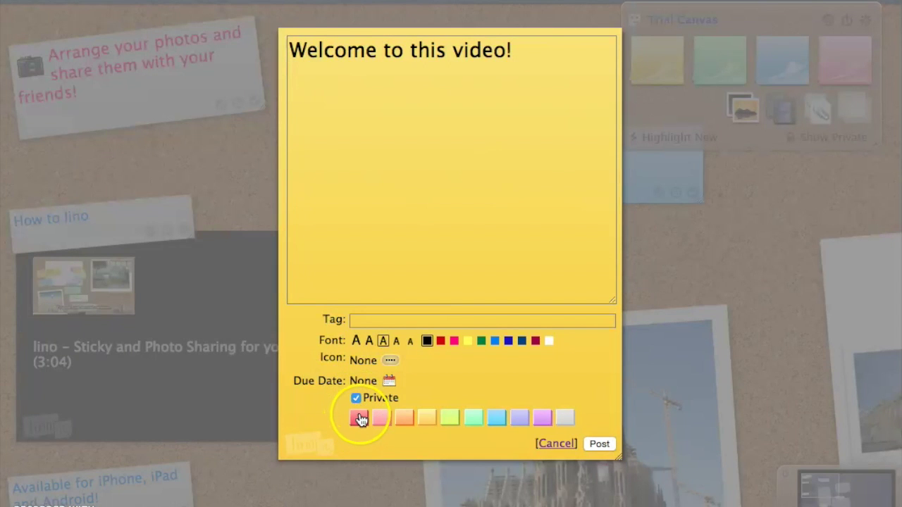
pyautogui.click(360, 419)
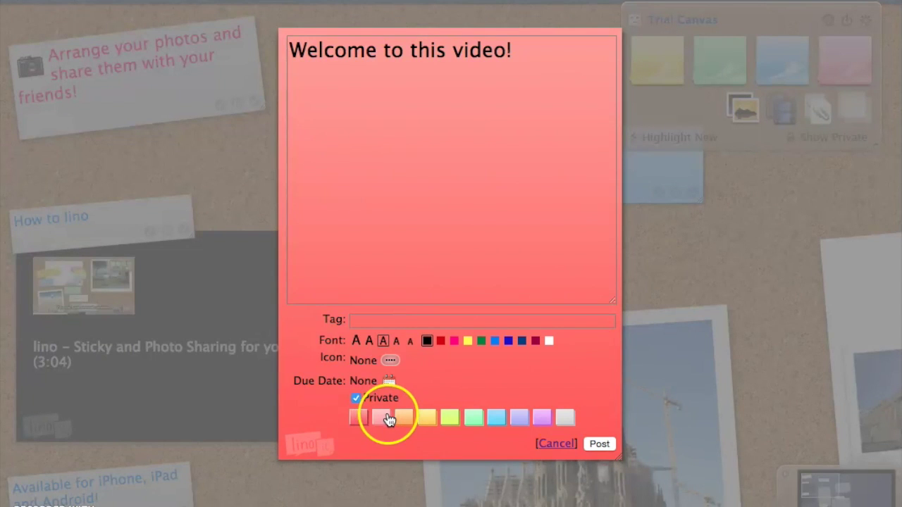
pyautogui.click(381, 418)
pyautogui.click(515, 419)
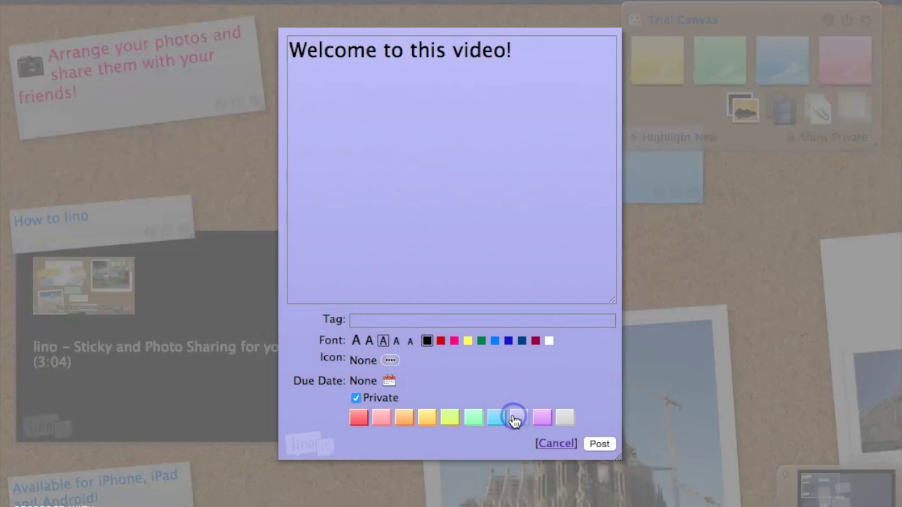
pyautogui.click(491, 423)
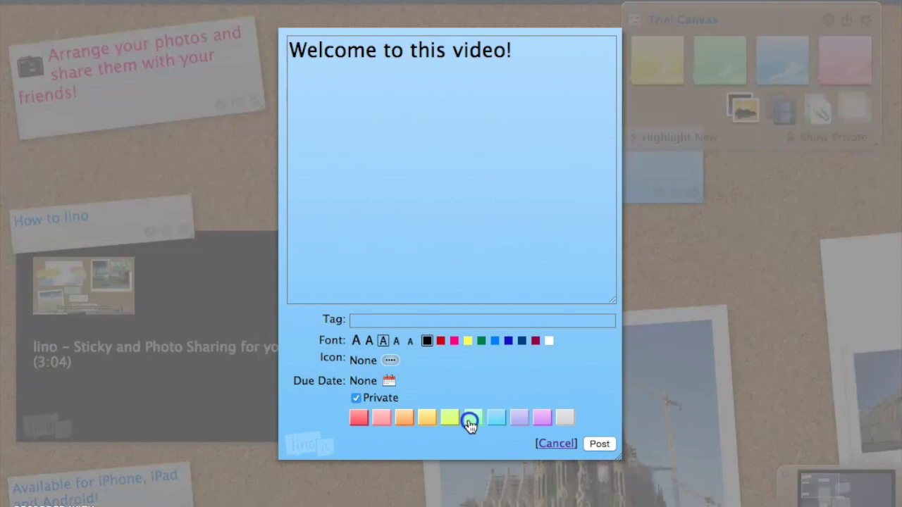
pyautogui.click(470, 421)
pyautogui.click(595, 444)
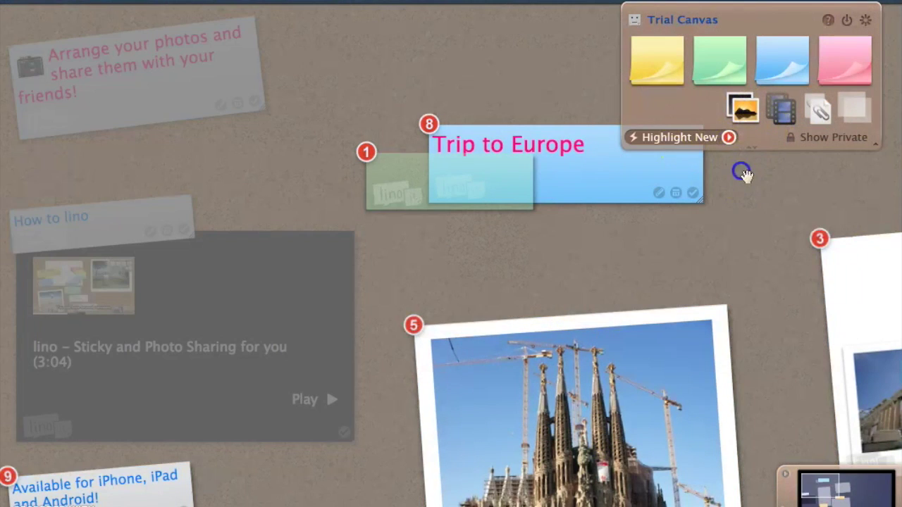
# Try the photo, video and file attachment options, cancelling each without posting.
pyautogui.click(746, 107)
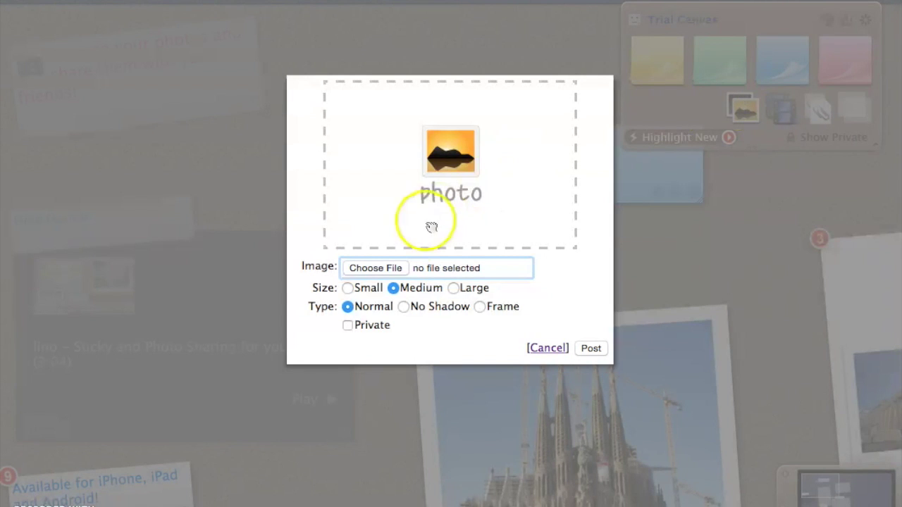
pyautogui.click(563, 348)
pyautogui.click(782, 112)
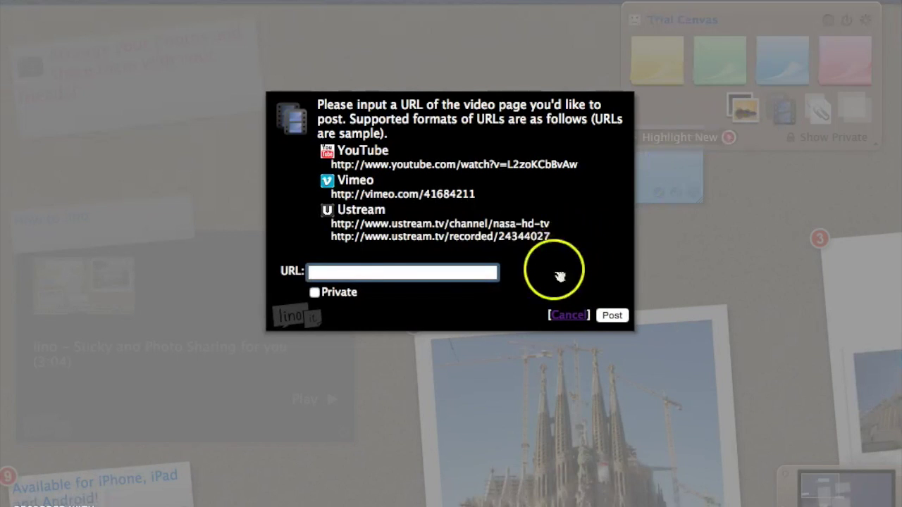
pyautogui.click(567, 316)
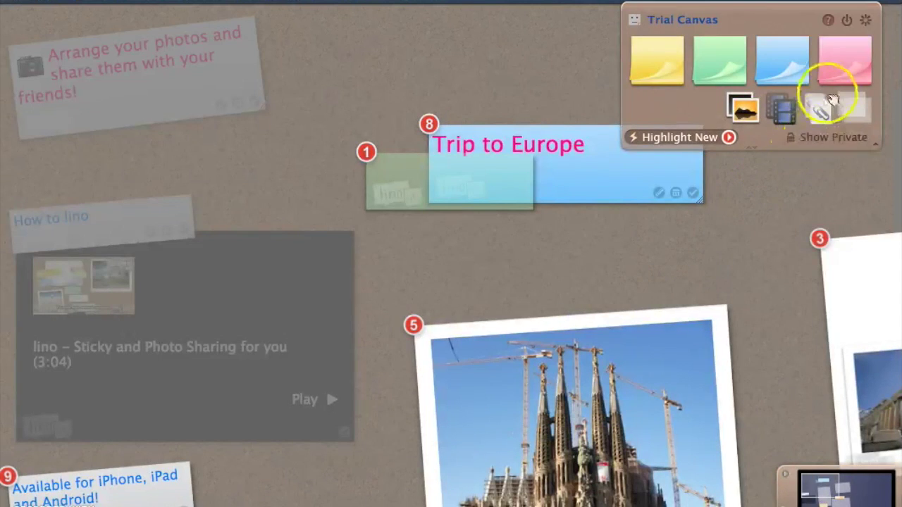
pyautogui.moveTo(818, 107); pyautogui.dragTo(825, 116)
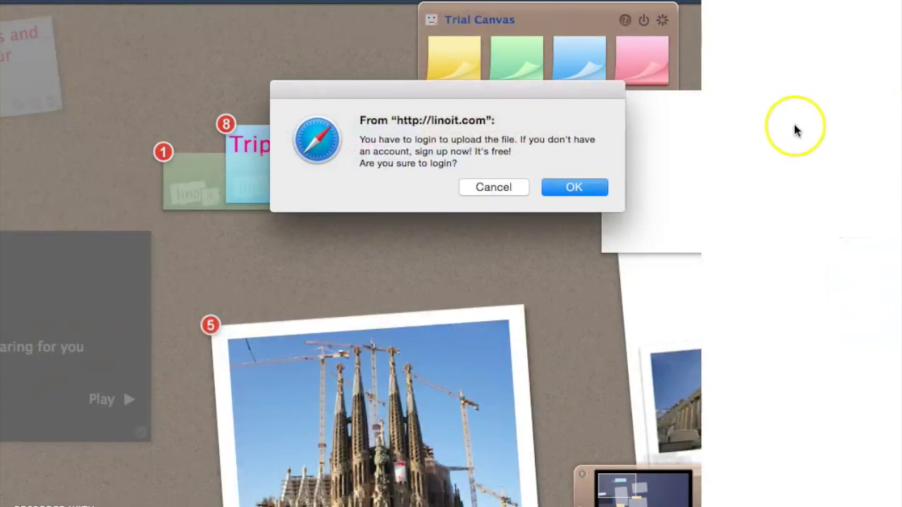
pyautogui.click(495, 188)
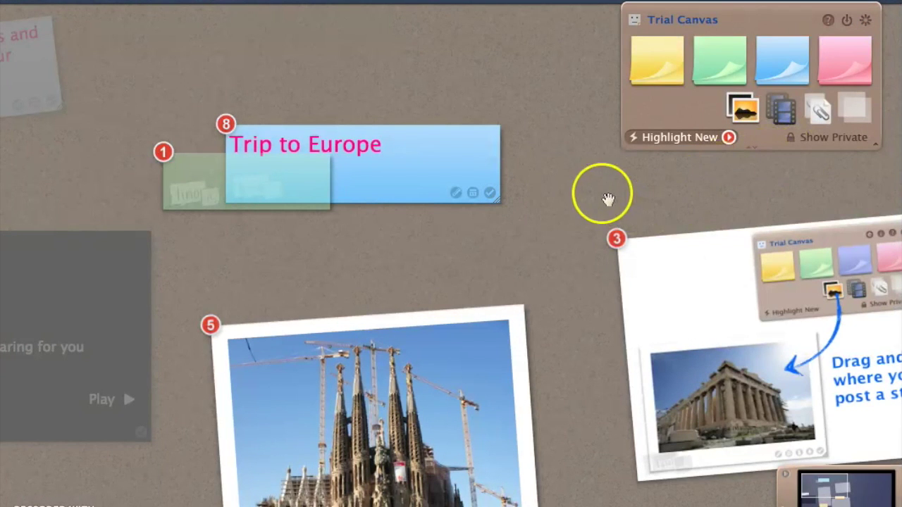
# Drag the green 'Welcome to this video!' sticky out from behind 'Trip to Europe' to sit above it.
pyautogui.click(416, 244)
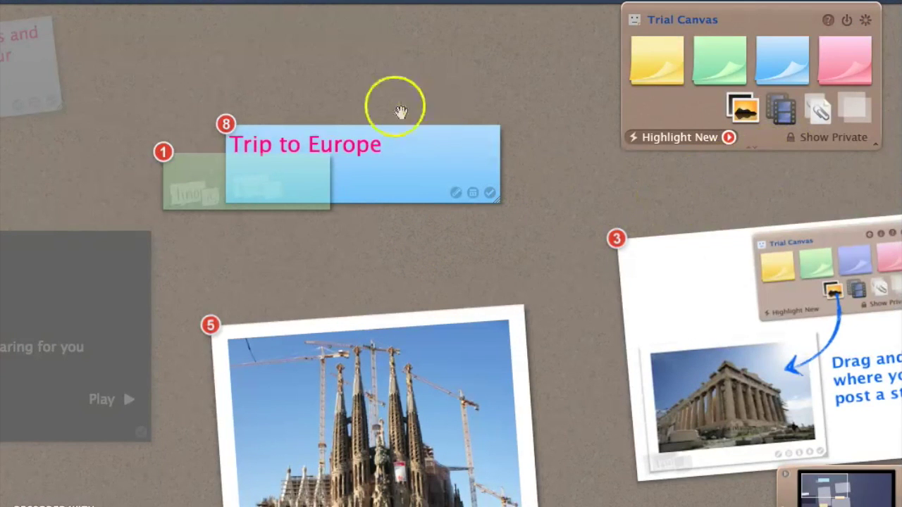
pyautogui.click(288, 177)
pyautogui.click(473, 50)
pyautogui.click(292, 270)
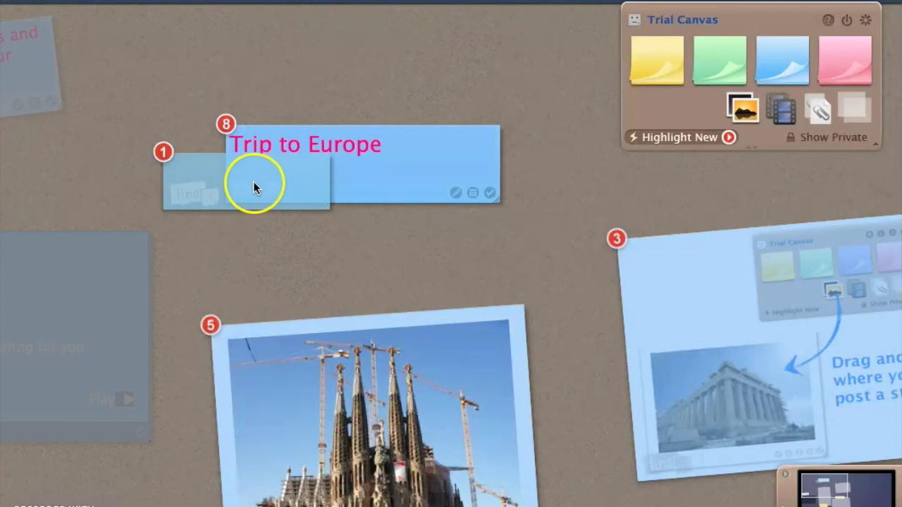
pyautogui.moveTo(254, 182); pyautogui.dragTo(432, 95)
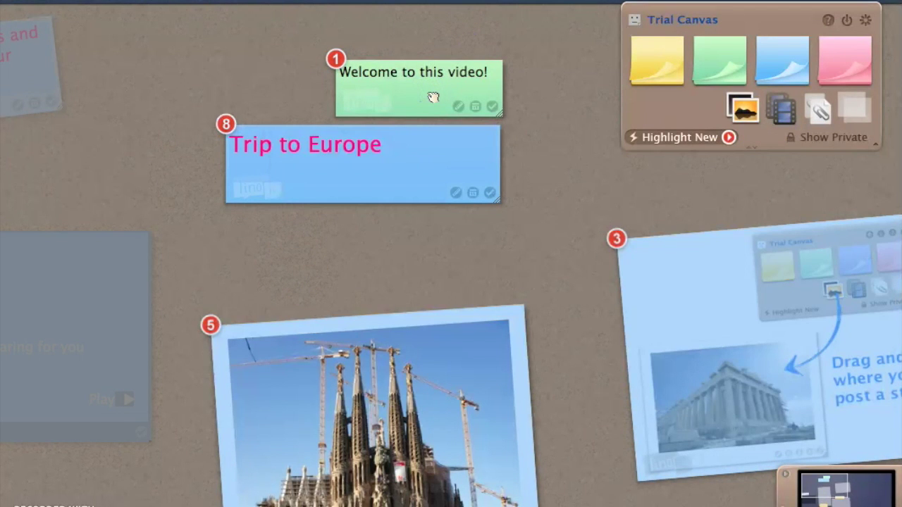